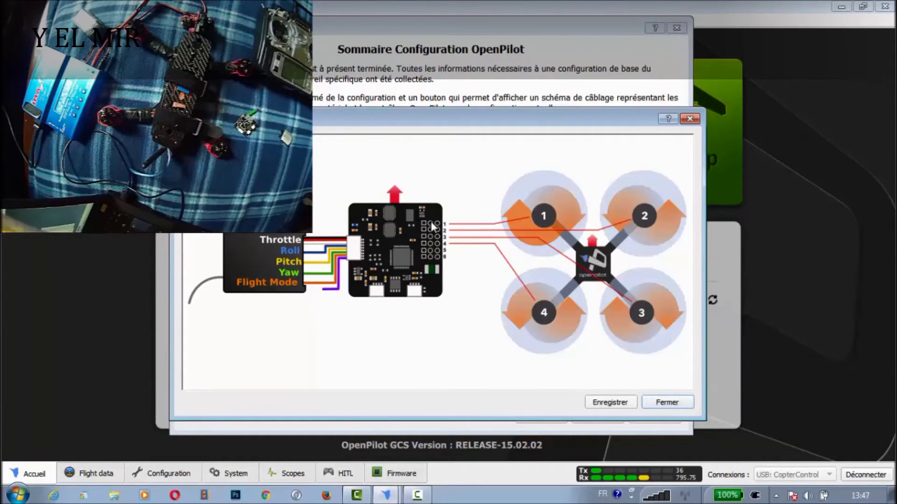
Close the connection diagram after viewing the wiring and advance the wizard to sensor calibration
drag(450, 124, 451, 111)
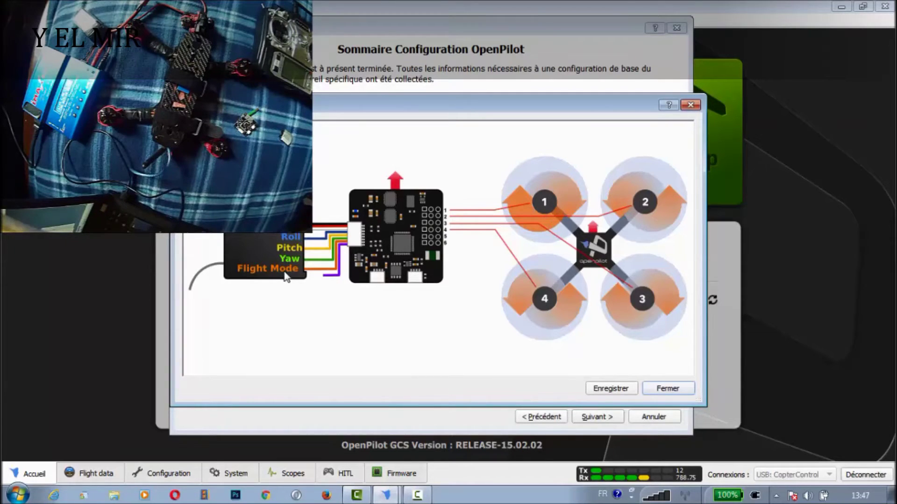
drag(364, 109, 369, 106)
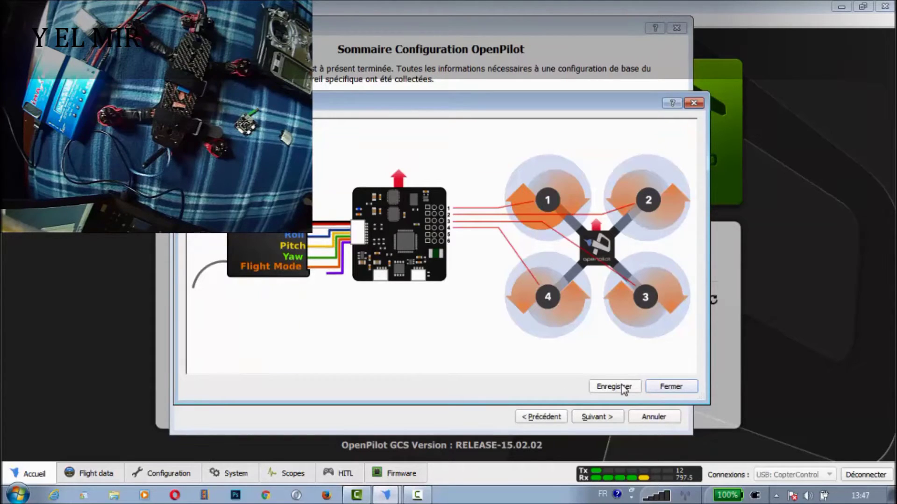
click(670, 387)
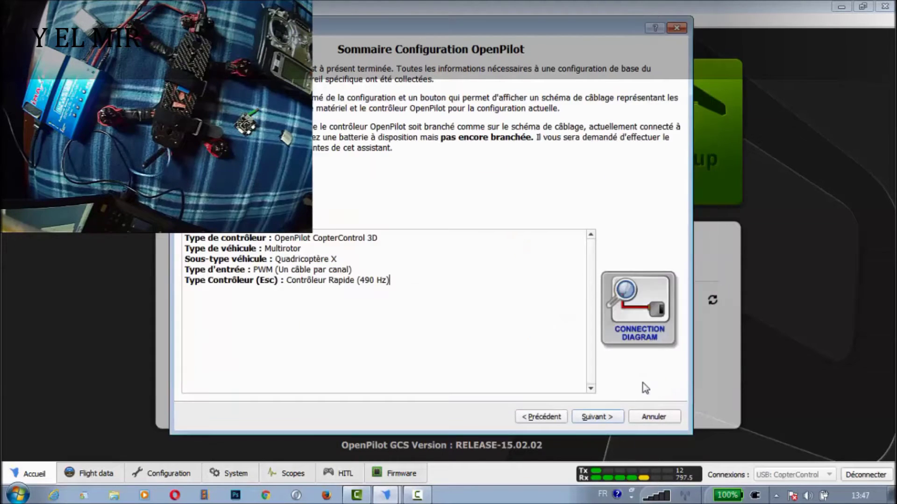
click(599, 417)
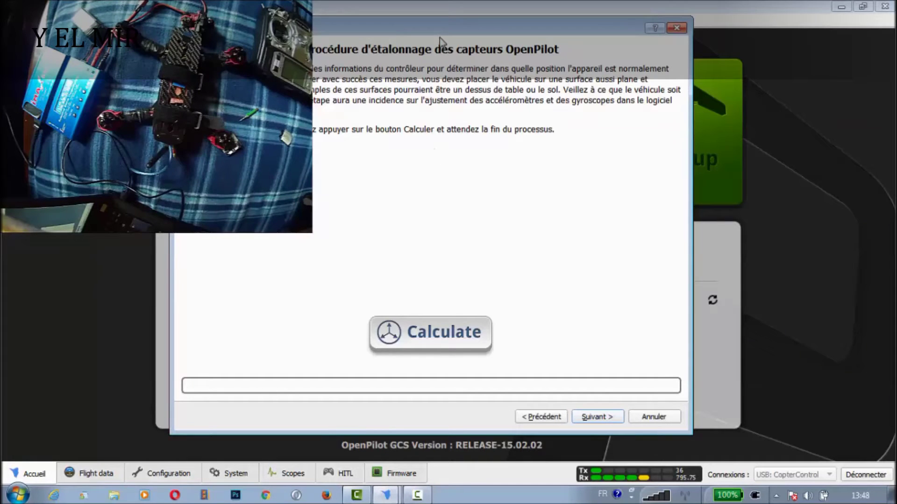
Run the sensor calibration calculation to completion and advance to the ESC calibration page
drag(438, 33, 433, 33)
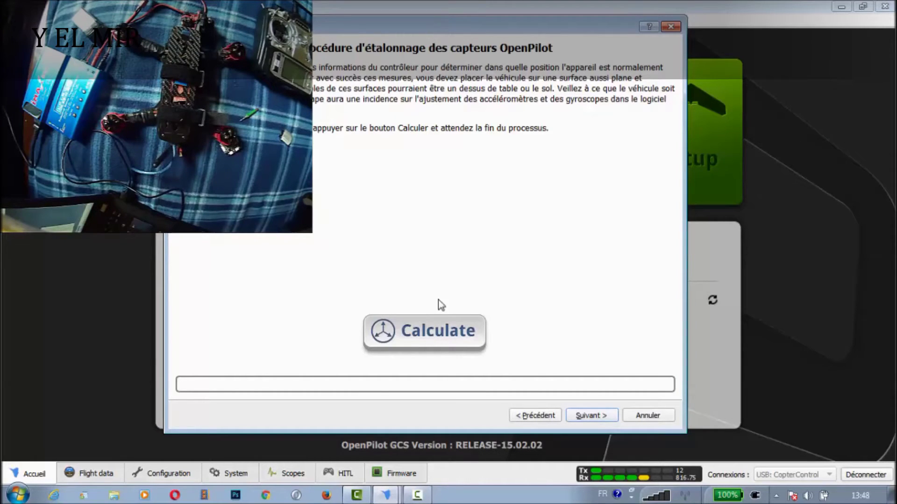
click(456, 333)
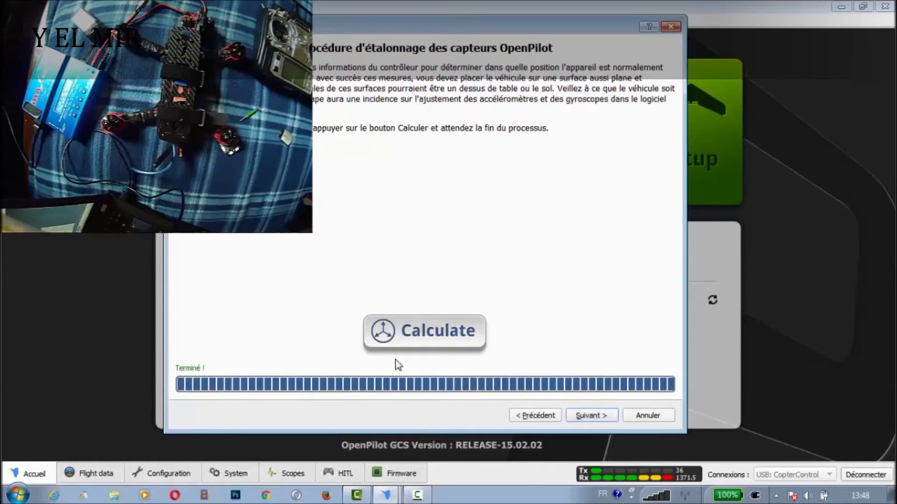
click(589, 416)
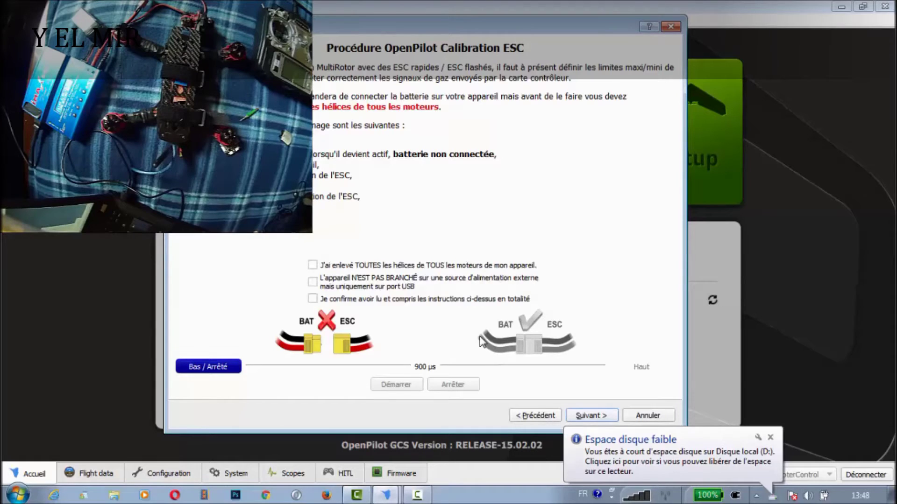
Confirm the three safety statements and try an ESC calibration run, starting and stopping it
click(564, 292)
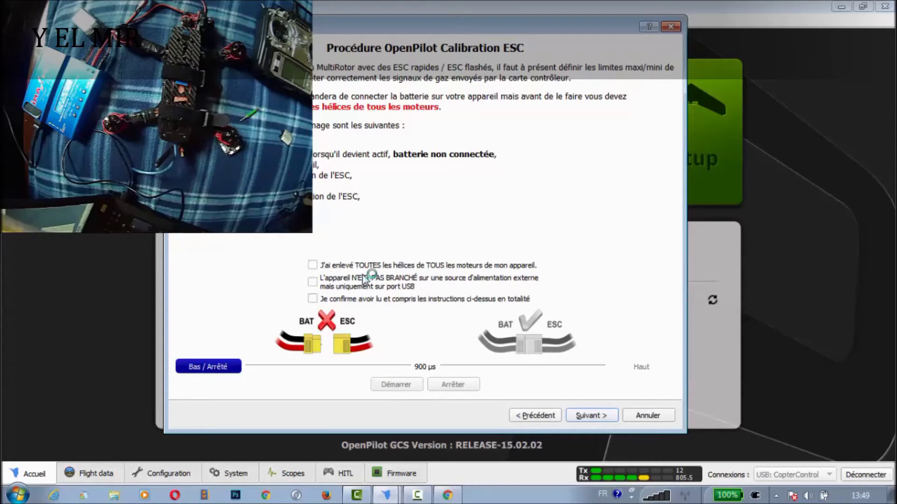
click(314, 267)
click(312, 299)
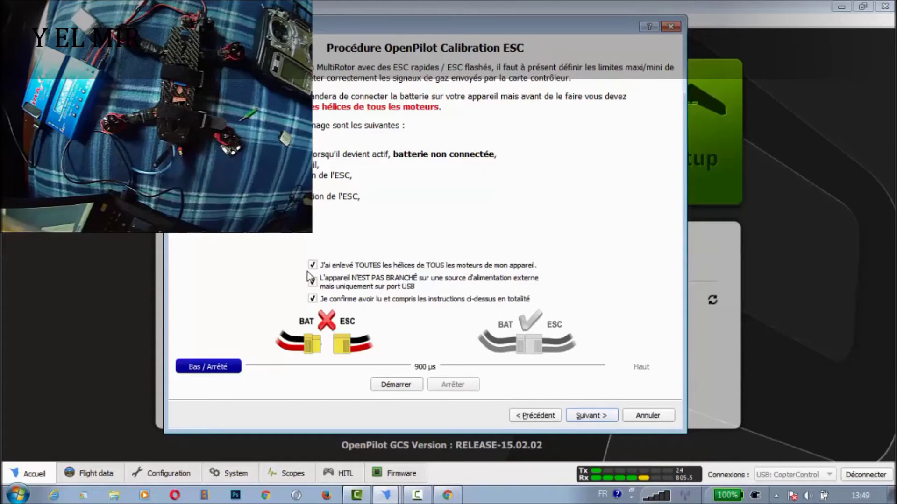
click(399, 388)
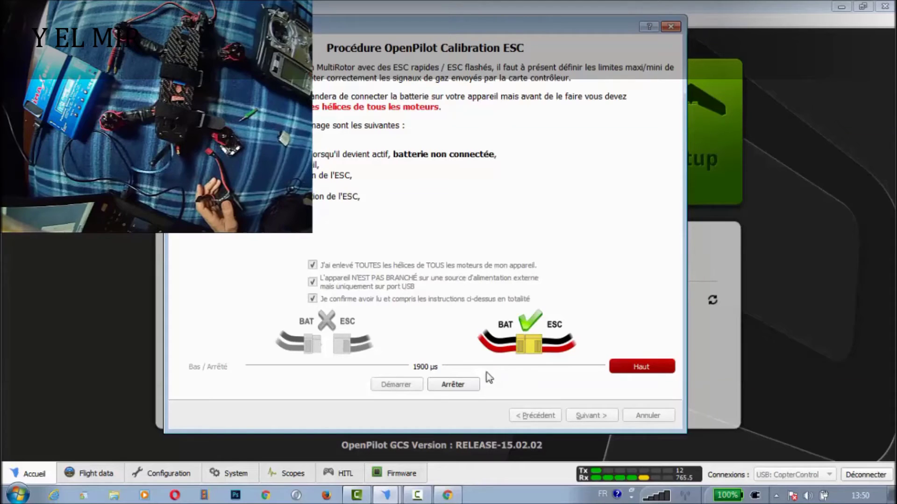
click(455, 385)
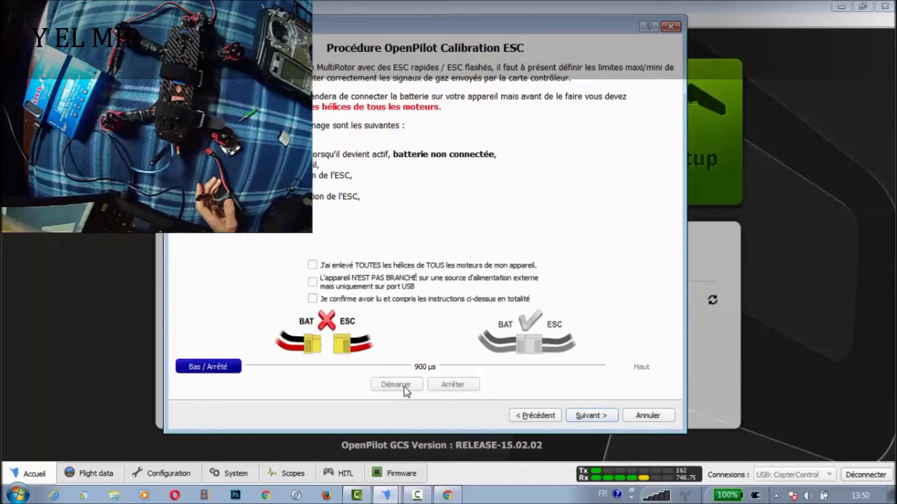
Reload the ESC calibration page, confirm all three safety statements again, and run the calibration from start to stop
click(532, 416)
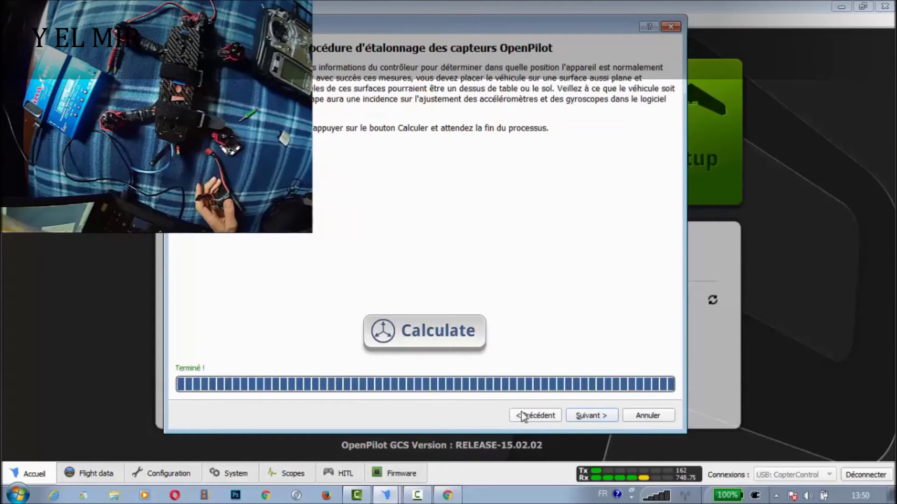
click(588, 415)
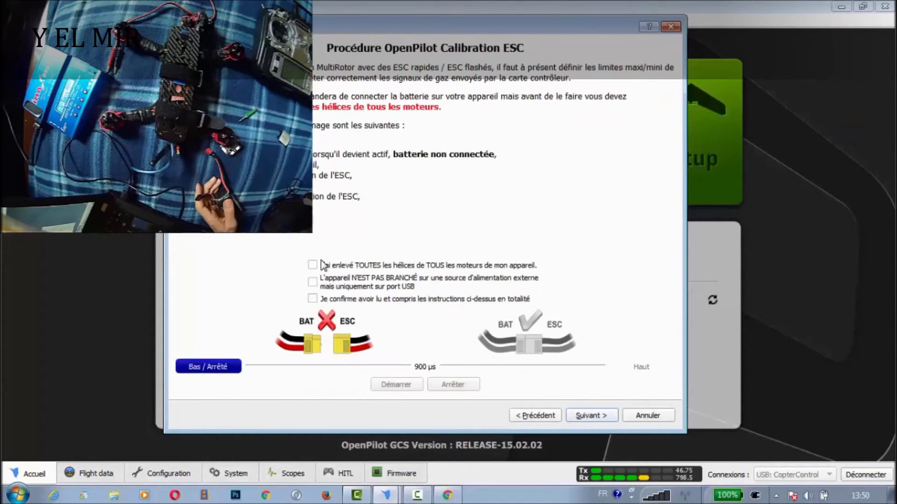
click(312, 298)
click(402, 386)
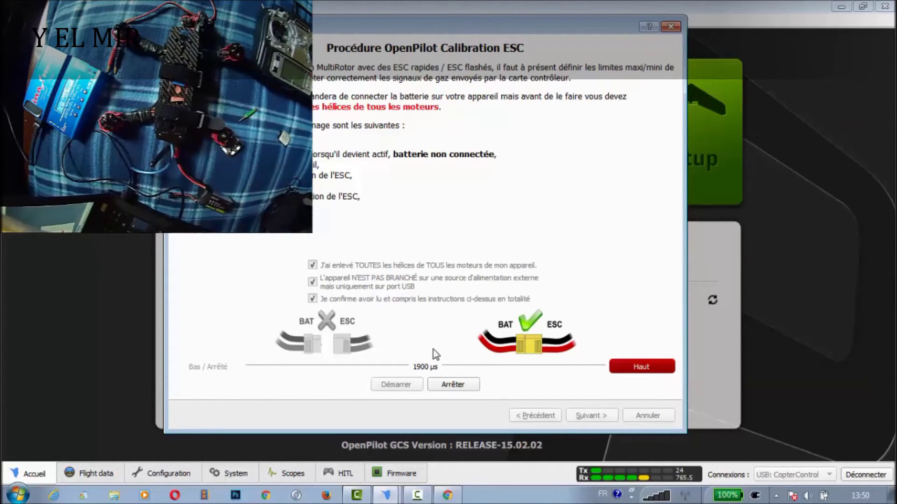
click(453, 385)
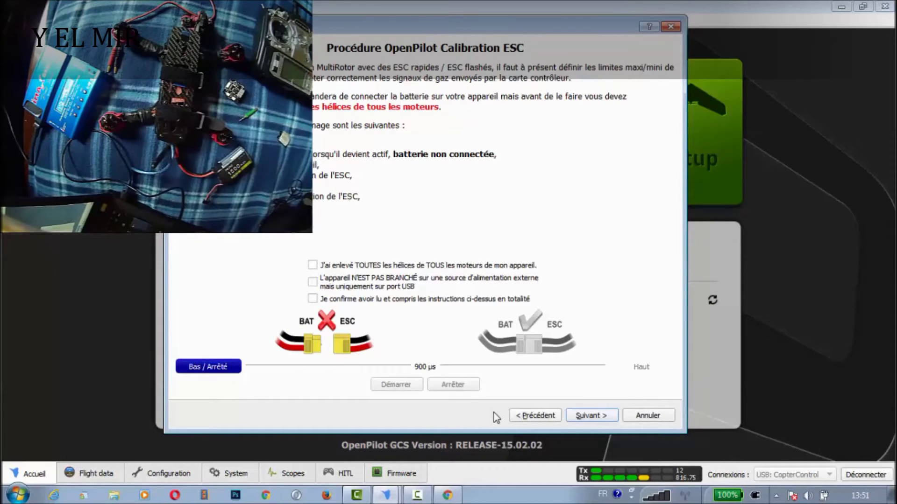
Advance to output calibration, start motor 1, raise its neutral output to 1116 µs, and stop the motor
click(584, 416)
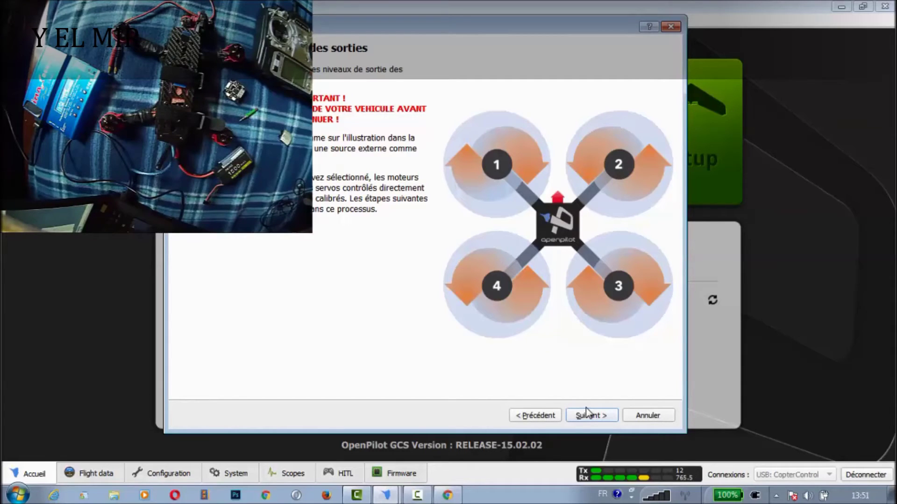
click(589, 415)
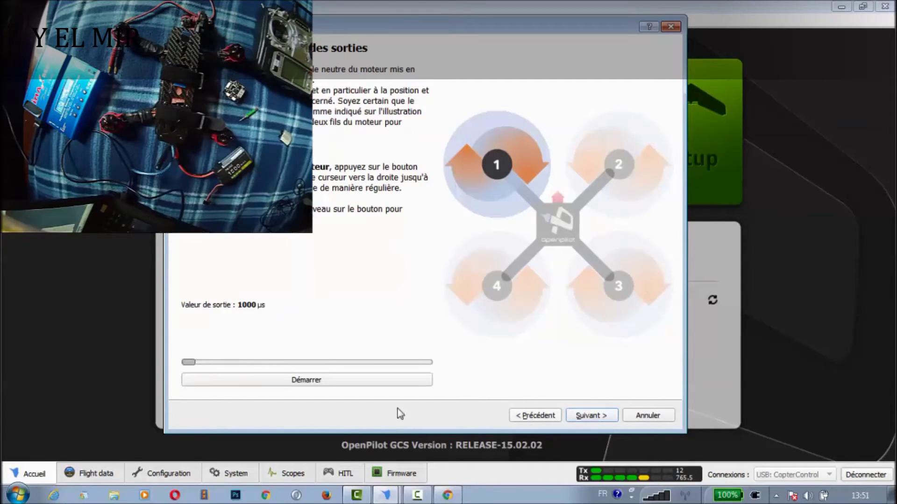
click(308, 379)
click(203, 363)
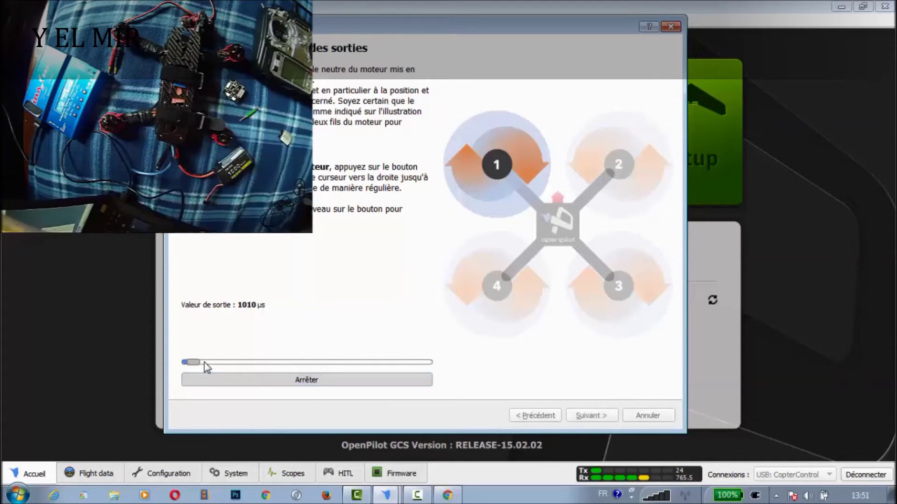
key(Right)
key(Right)
key(Right)
key(Right)
key(Right)
key(Right)
key(Right)
key(Right)
key(Right)
key(Right)
key(Right)
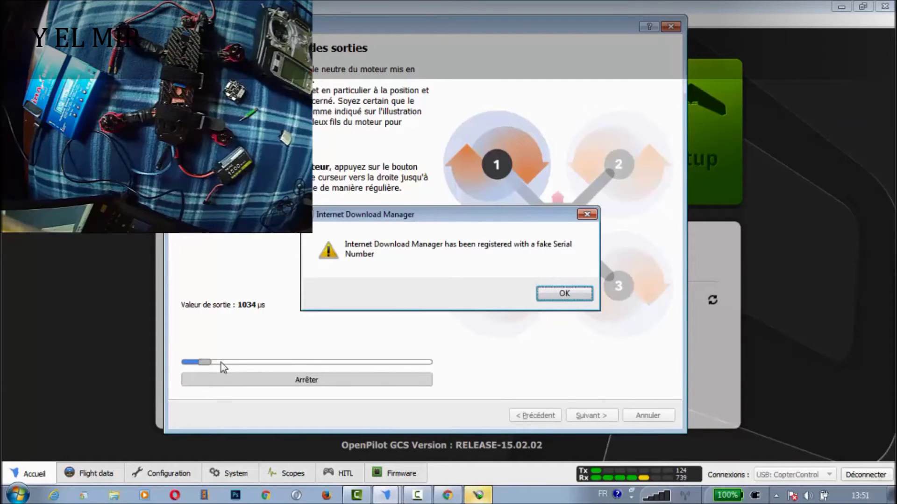
click(586, 214)
click(226, 362)
key(Right)
key(Right)
key(Right)
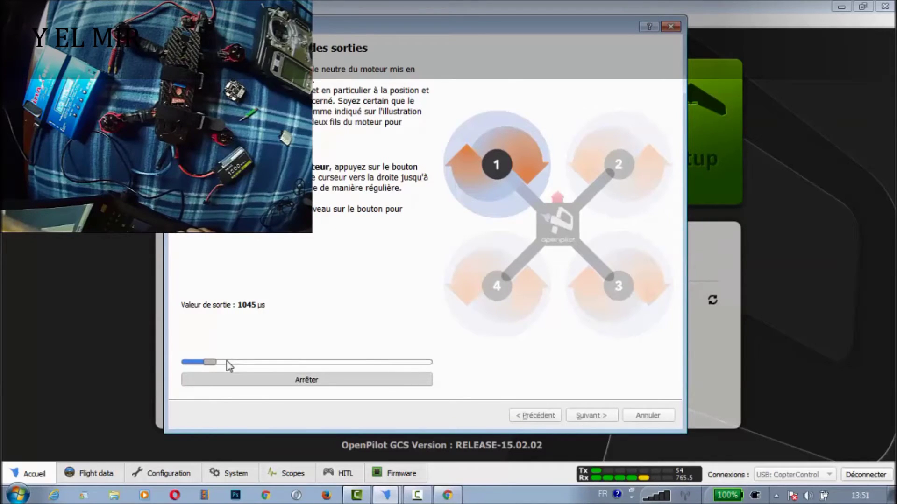
key(Right)
key(Right)
key(Right)
key(Right)
key(Right)
key(Right)
key(Right)
key(Right)
key(Right)
key(Right)
key(Right)
key(Right)
key(Right)
key(Right)
key(Right)
key(Right)
key(Right)
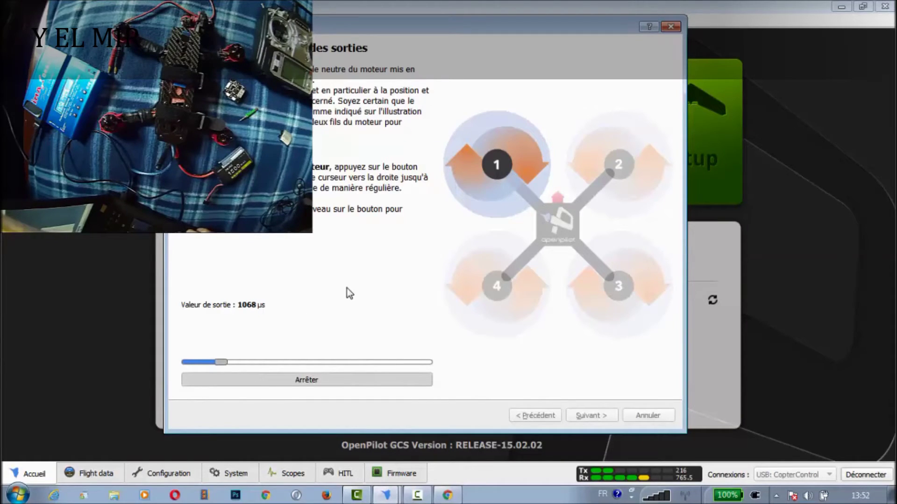
key(Right)
key(Right)
key(Right)
key(Right)
key(Right)
key(Right)
key(Right)
key(Right)
key(Right)
key(Right)
key(Right)
key(Right)
key(Right)
key(Right)
key(Right)
key(Right)
key(Right)
key(Right)
key(Right)
key(Right)
key(Right)
key(Right)
key(Right)
key(Right)
key(Left)
key(Right)
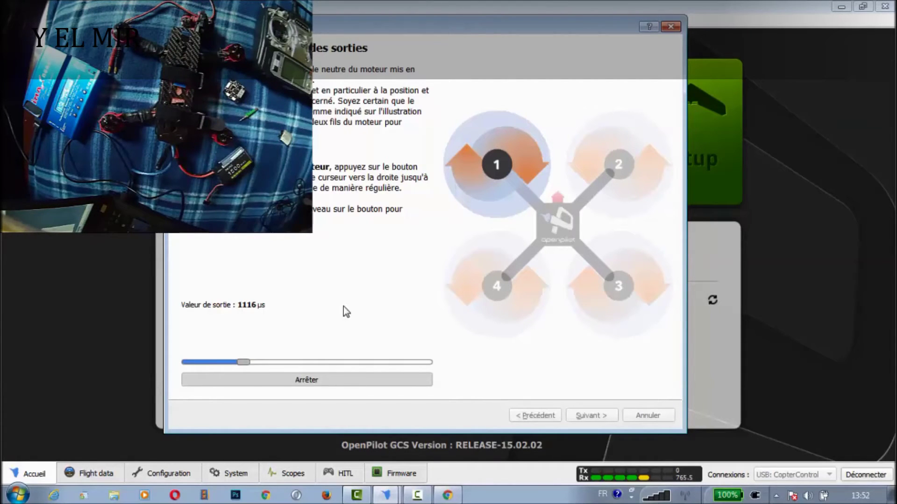
click(316, 382)
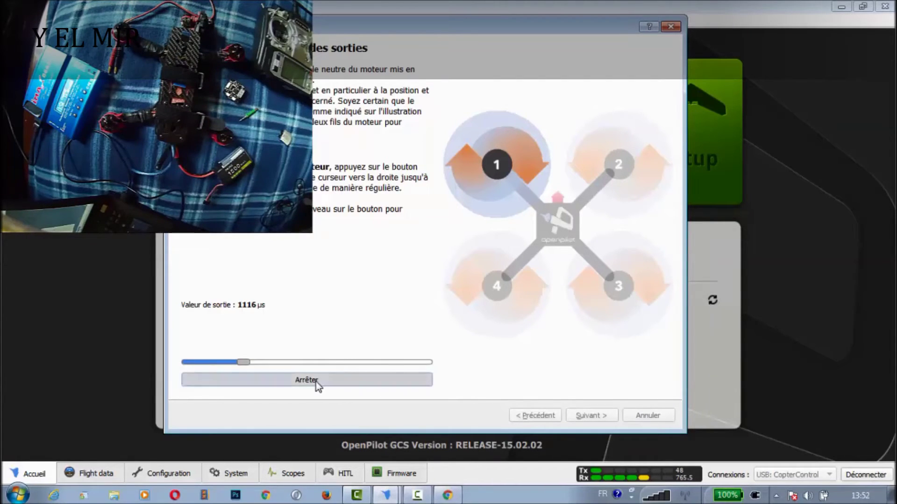
Move on to motor 2, start it, raise its neutral output to 1116 µs, and stop it
click(589, 419)
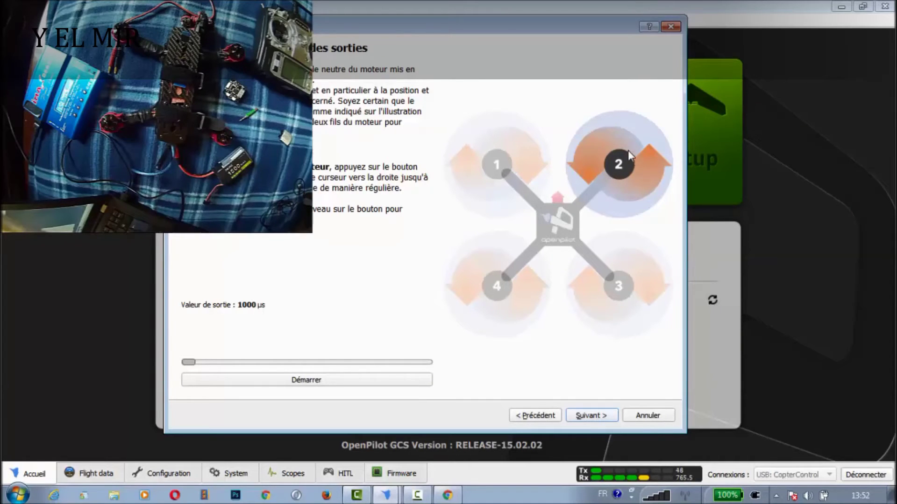
click(296, 386)
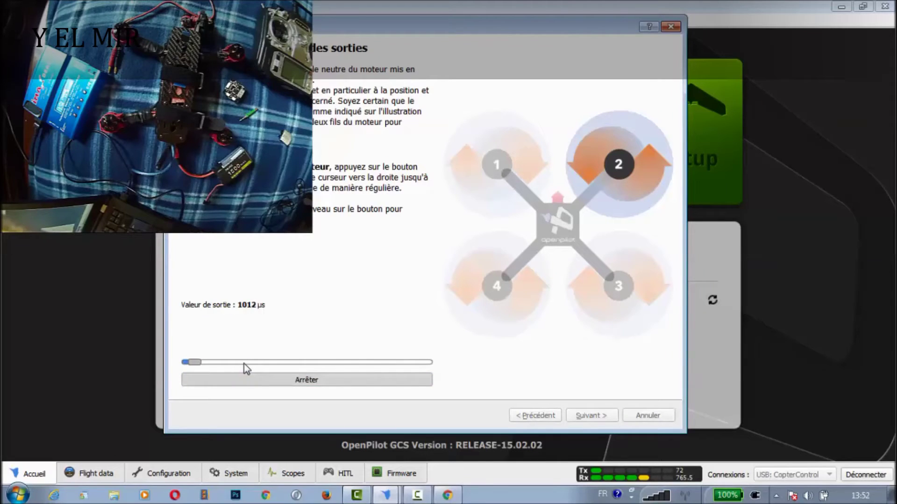
scroll(243, 364, up, 2)
scroll(247, 369, up, 2)
scroll(246, 369, up, 1)
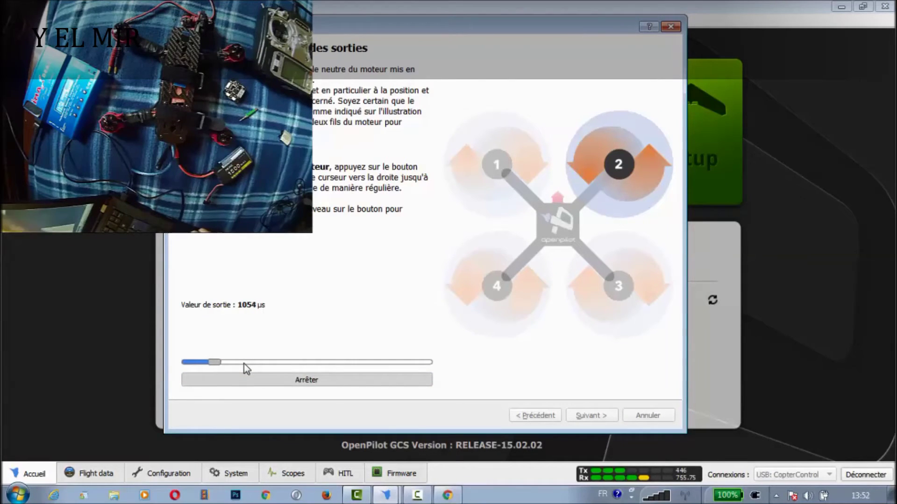
scroll(246, 369, up, 1)
scroll(246, 369, up, 1)
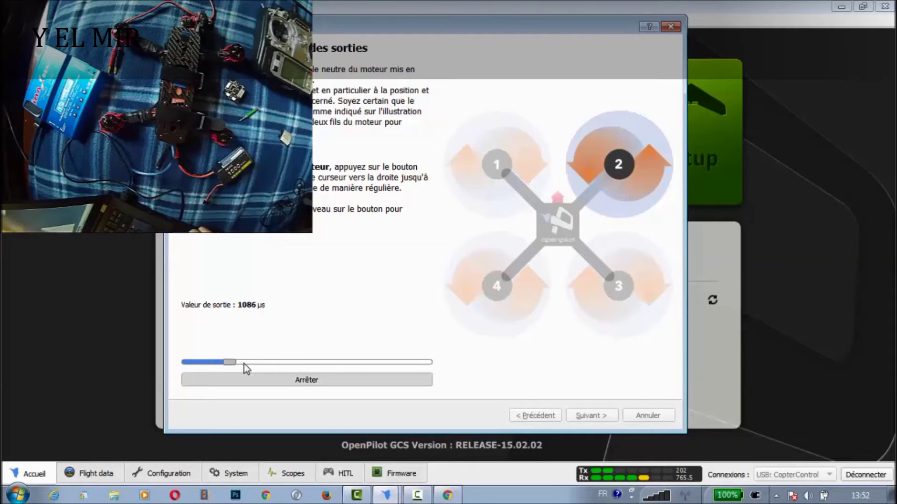
scroll(246, 369, up, 2)
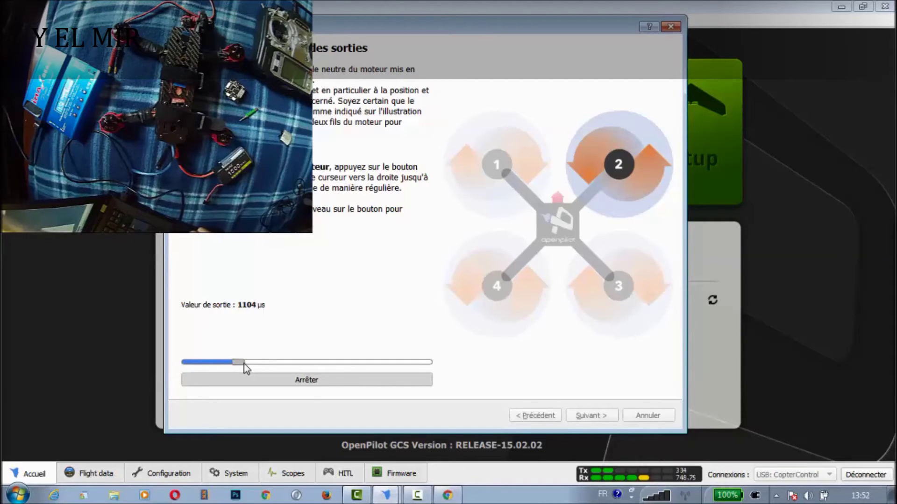
scroll(246, 369, up, 1)
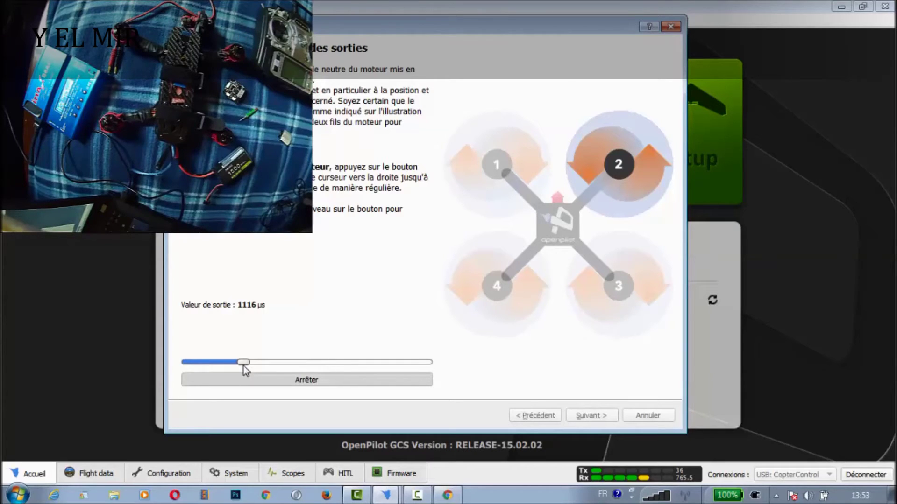
click(288, 379)
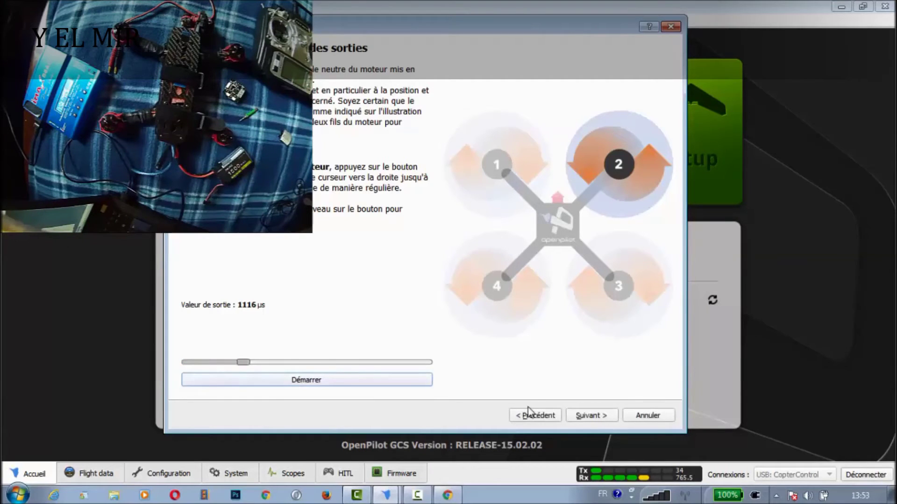
Move on to motor 3, set its neutral output to 1116 µs while running, and briefly retest it at that value
click(593, 418)
click(307, 382)
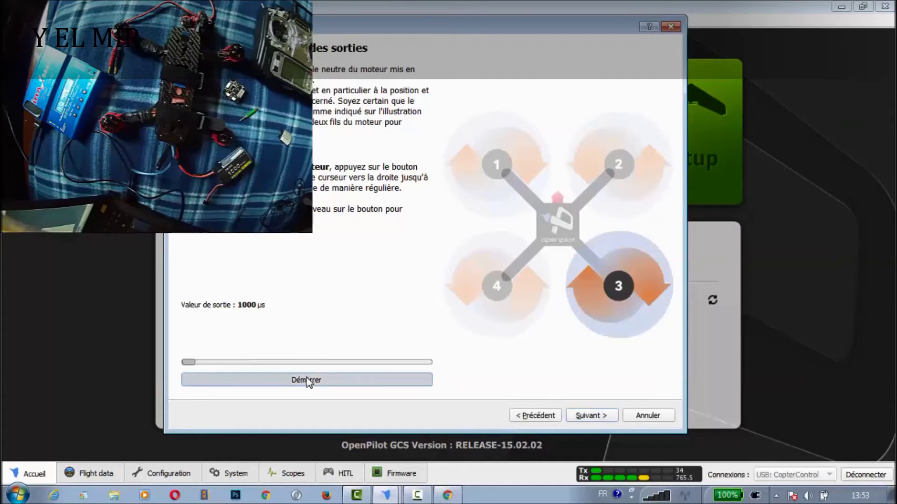
click(253, 363)
click(253, 363)
click(253, 363)
click(253, 364)
click(253, 363)
click(253, 364)
click(253, 364)
click(253, 363)
click(253, 364)
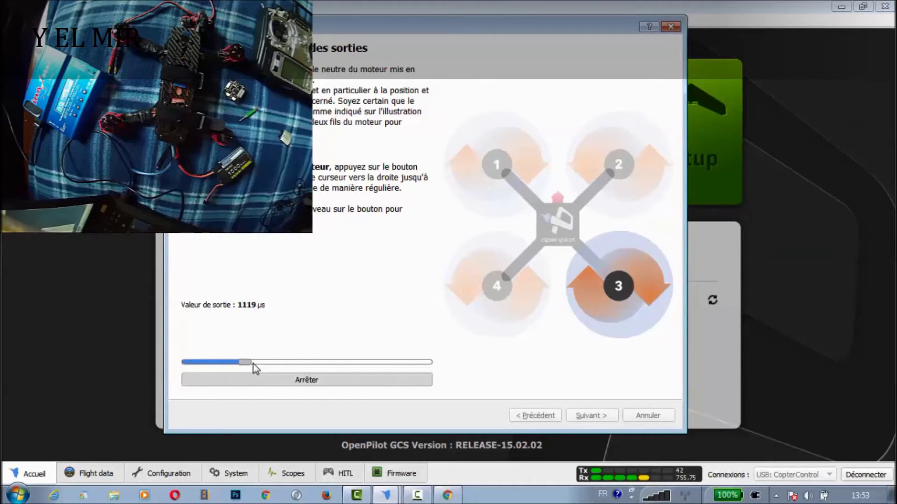
scroll(253, 364, down, 1)
click(307, 381)
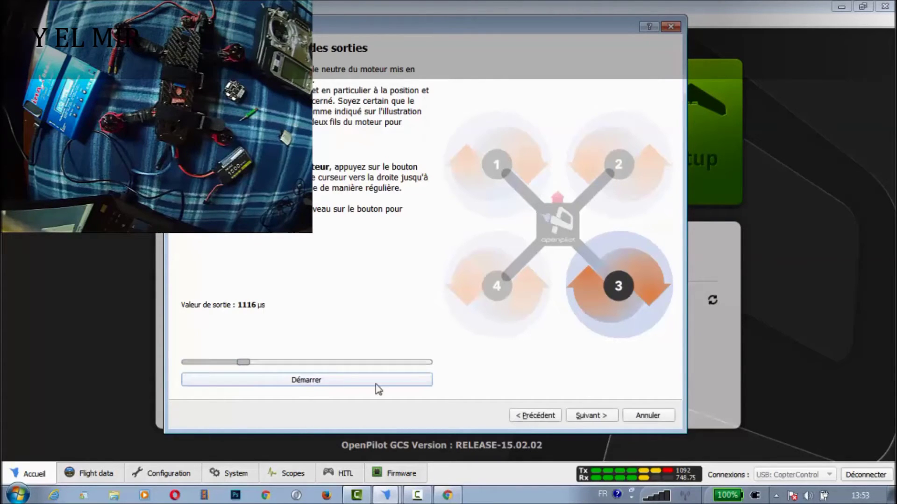
click(310, 380)
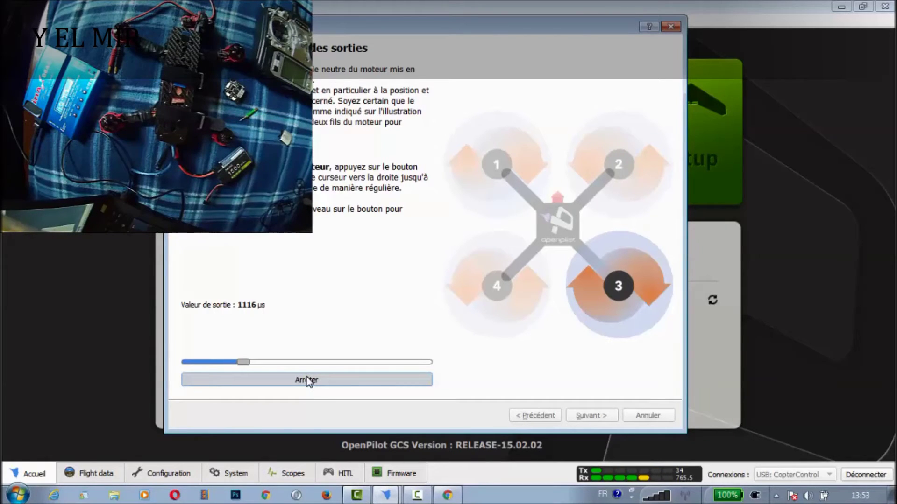
click(308, 381)
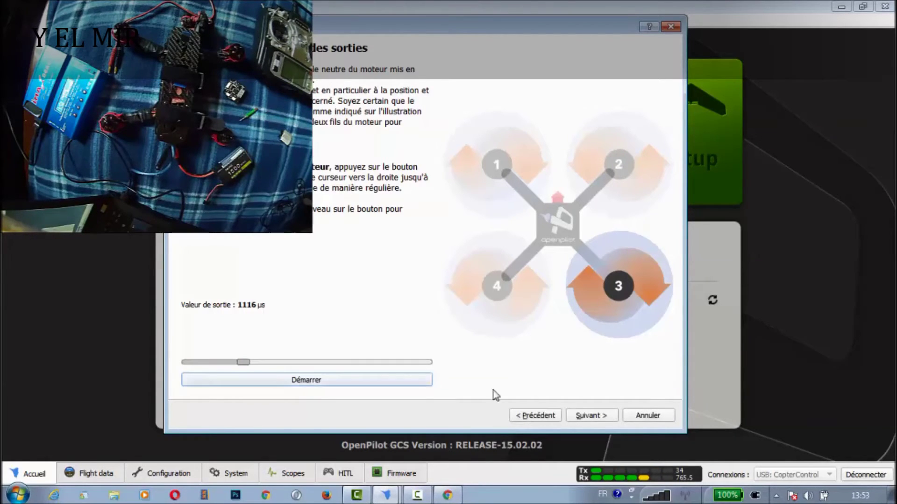
Move on to motor 4, start it, raise its neutral output to 1116 µs, and stop it
click(586, 415)
click(289, 380)
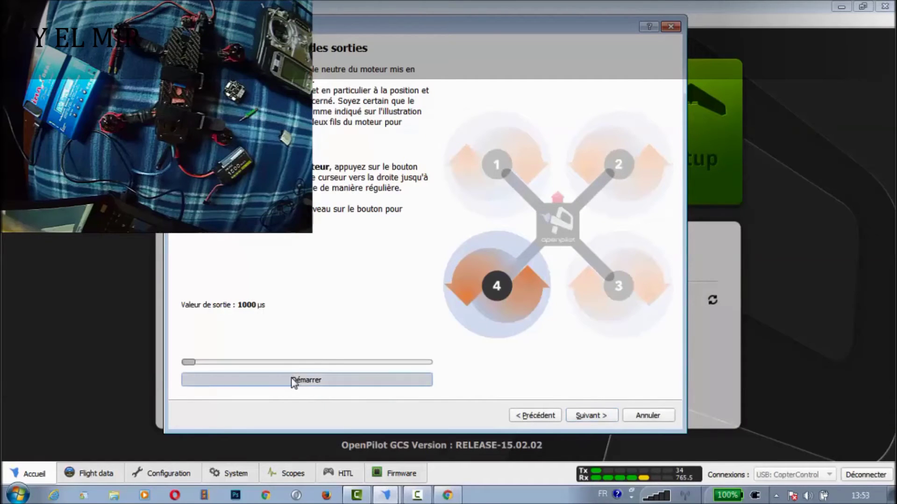
click(268, 364)
key(Right)
key(Right)
key(Right)
key(Right)
key(Right)
key(Right)
key(Right)
key(Right)
key(Right)
key(Right)
key(Right)
key(Right)
key(Right)
key(Right)
key(Right)
key(Right)
key(Right)
key(Right)
key(Right)
key(Right)
key(Right)
key(Right)
key(Right)
key(Right)
key(Right)
key(Right)
key(Right)
key(Right)
key(Right)
key(Right)
key(Right)
key(Right)
key(Right)
key(Right)
key(Right)
key(Right)
key(Right)
key(Right)
key(Right)
key(Right)
key(Left)
key(Left)
key(Left)
key(Left)
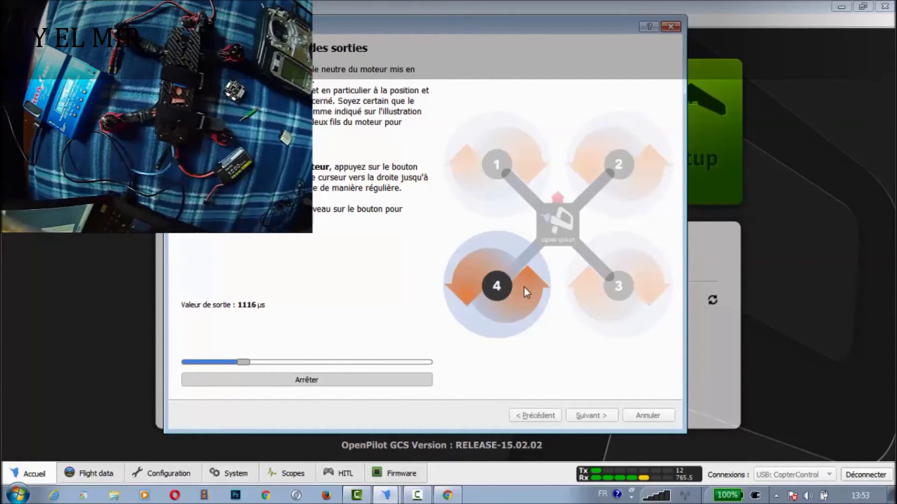
click(278, 380)
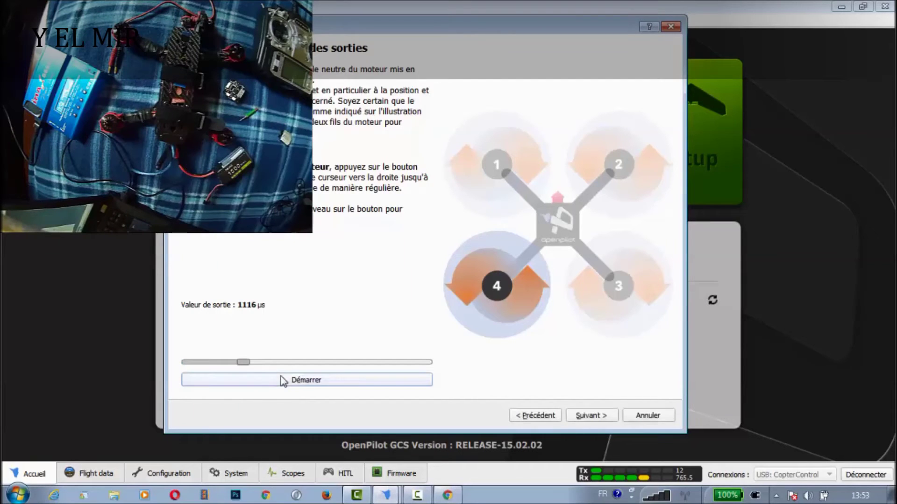
Advance to the starting settings, look through the first airframe presets, and select BlackOut Mini H
click(589, 420)
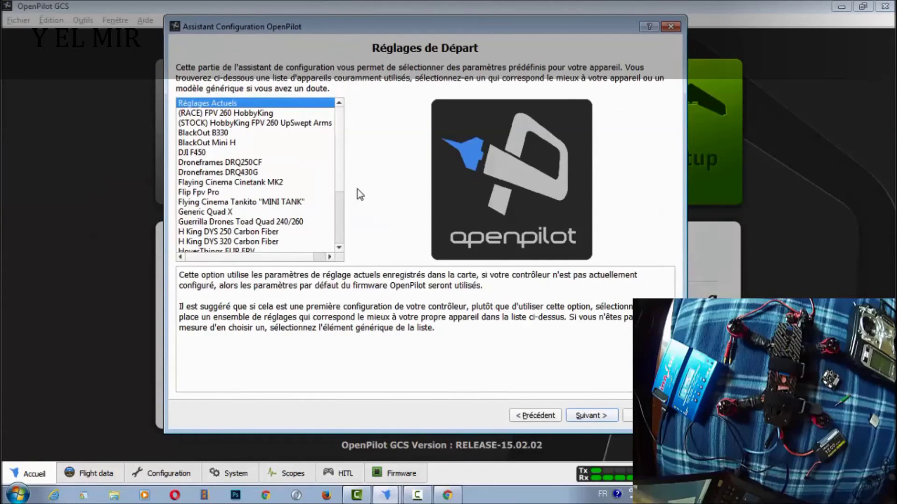
click(256, 113)
key(Up)
key(Down)
key(Down)
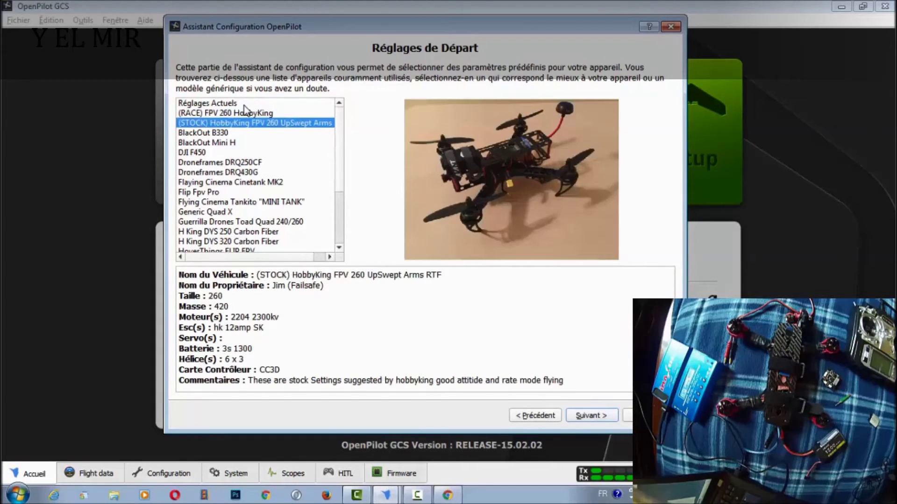
key(Down)
key(Down)
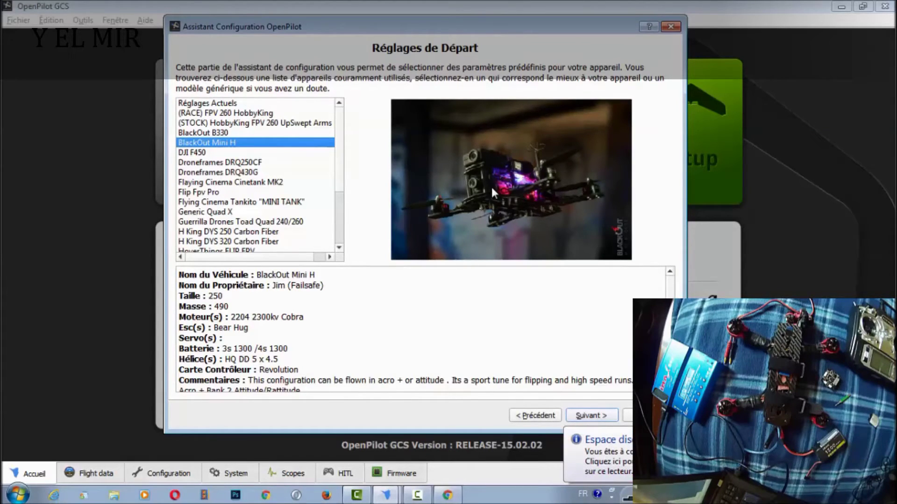
Save the configuration to the controller board and launch the Transmitter Setup Wizard, acknowledging the arming safety notice
click(593, 415)
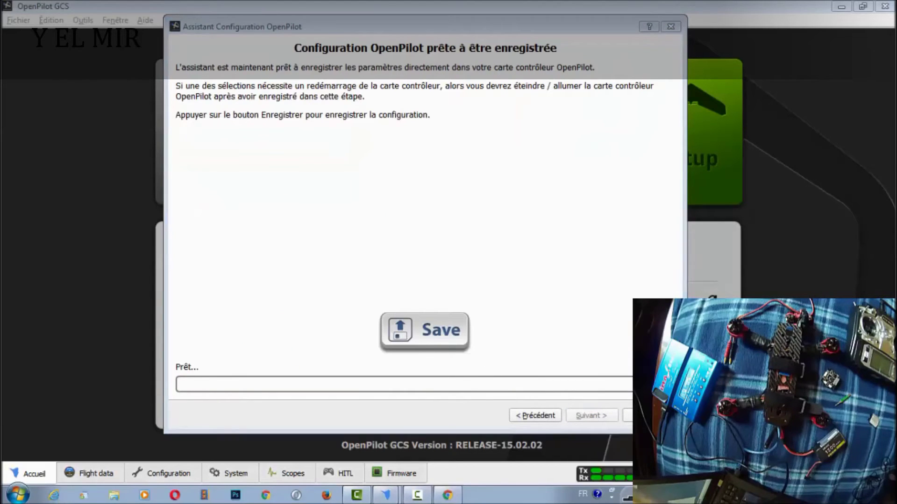
click(440, 332)
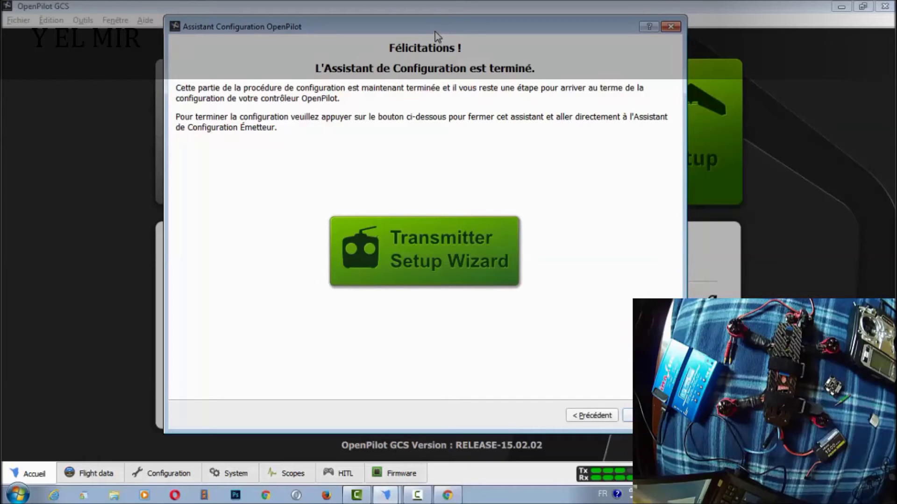
drag(434, 29, 427, 21)
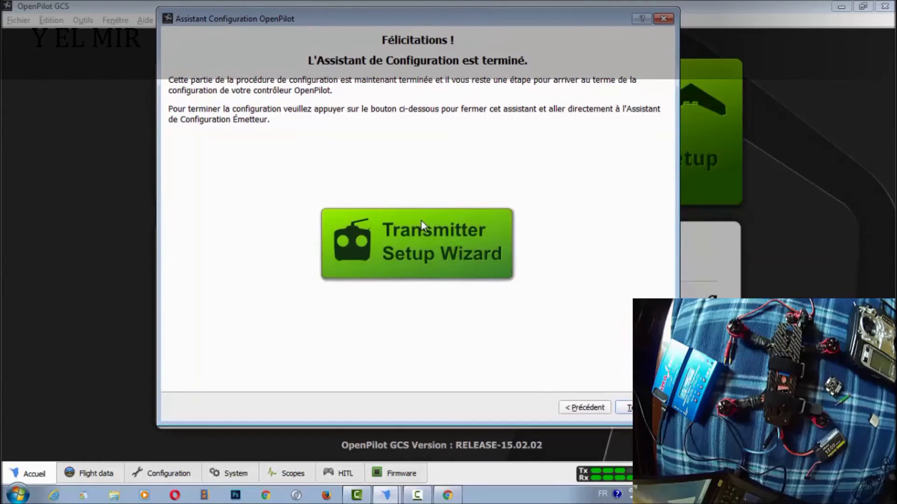
click(421, 245)
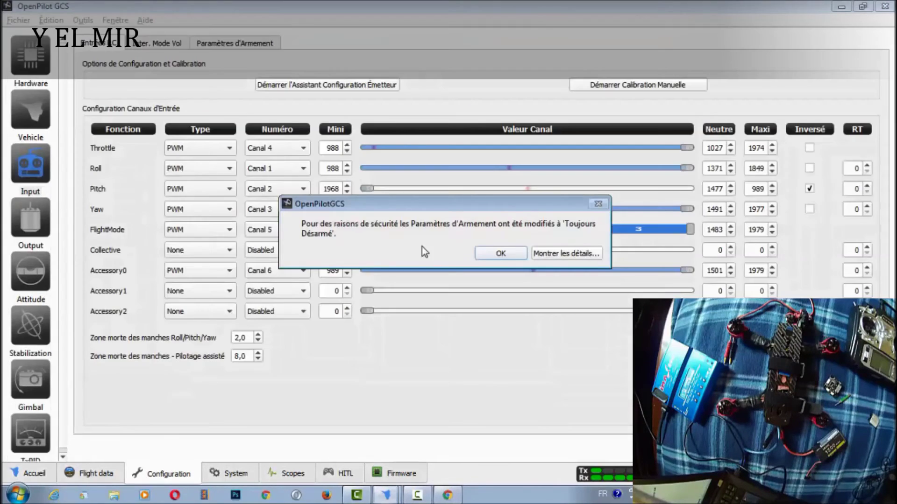
click(490, 253)
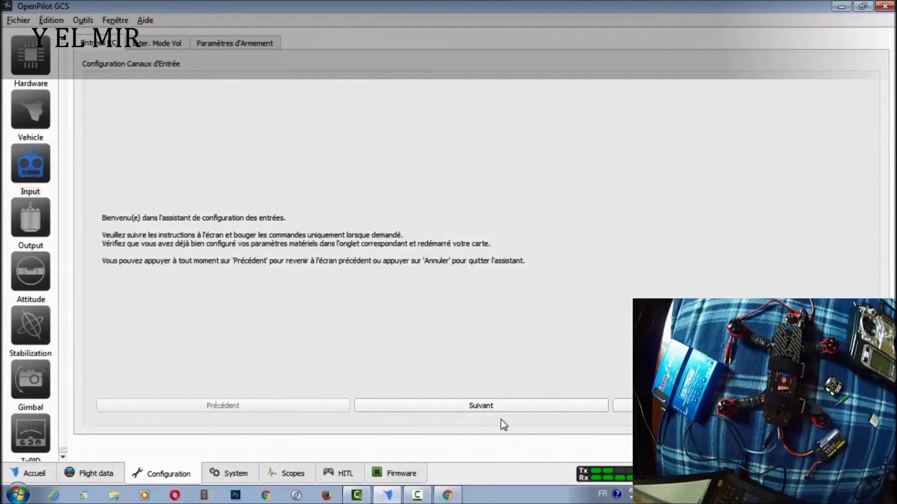
Begin the transmitter wizard with the Acro transmitter type and Mode 2 stick layout, dismissing the Internet Download Manager alert
click(480, 406)
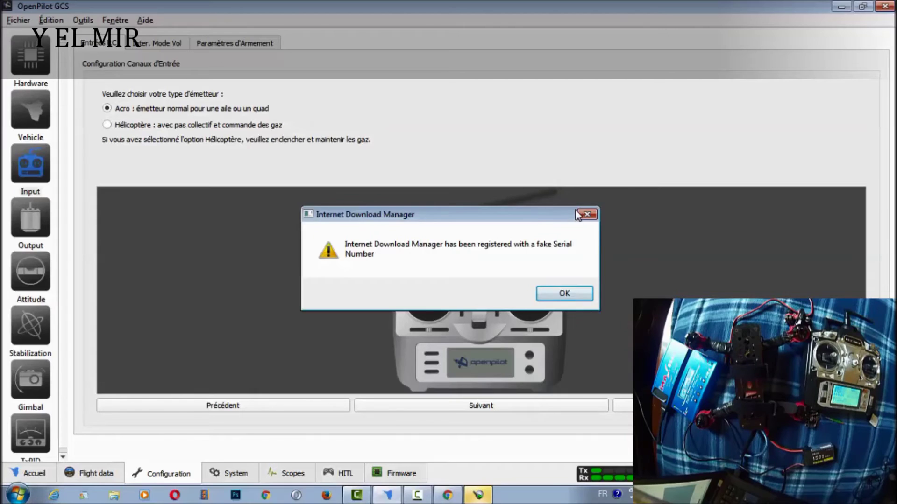
click(584, 214)
click(464, 406)
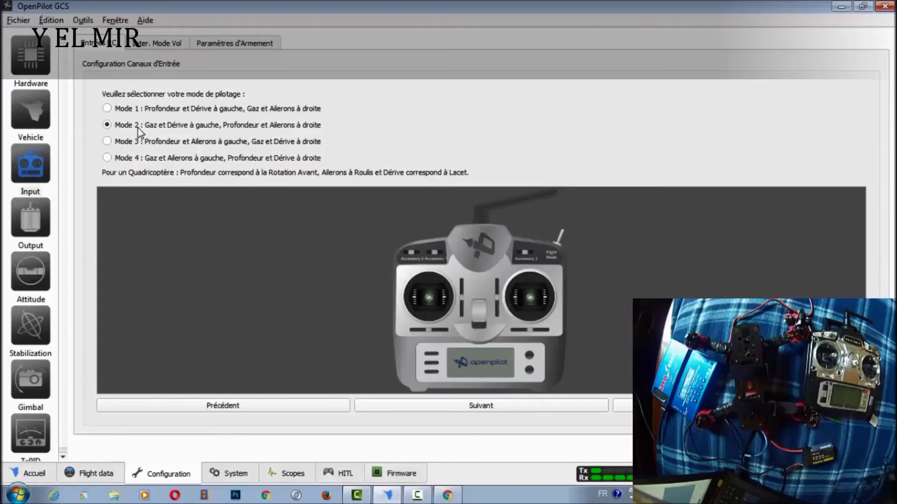
click(500, 410)
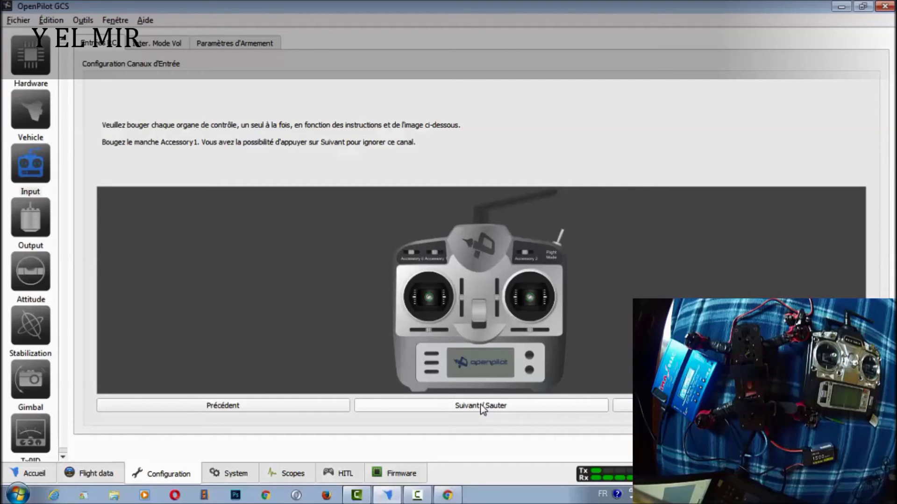
Skip the Accessory1 channel and record the transmitter's centred stick positions and full travel ranges
click(481, 405)
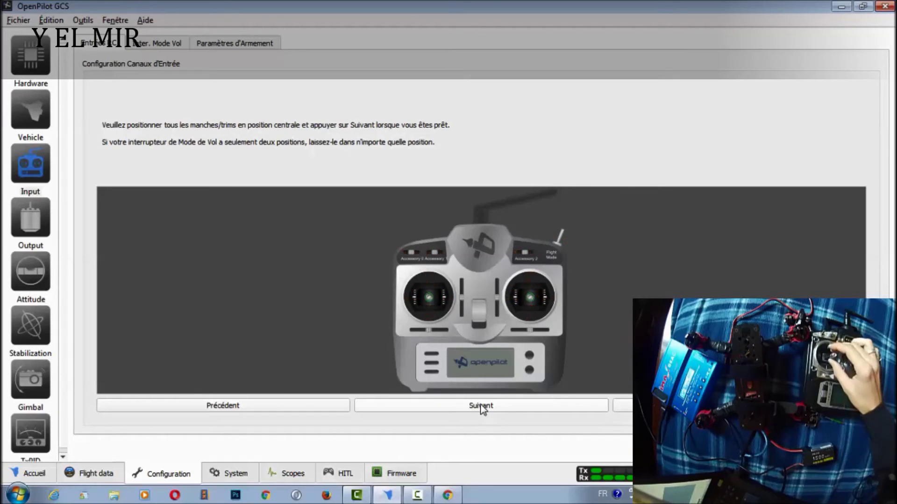
click(482, 406)
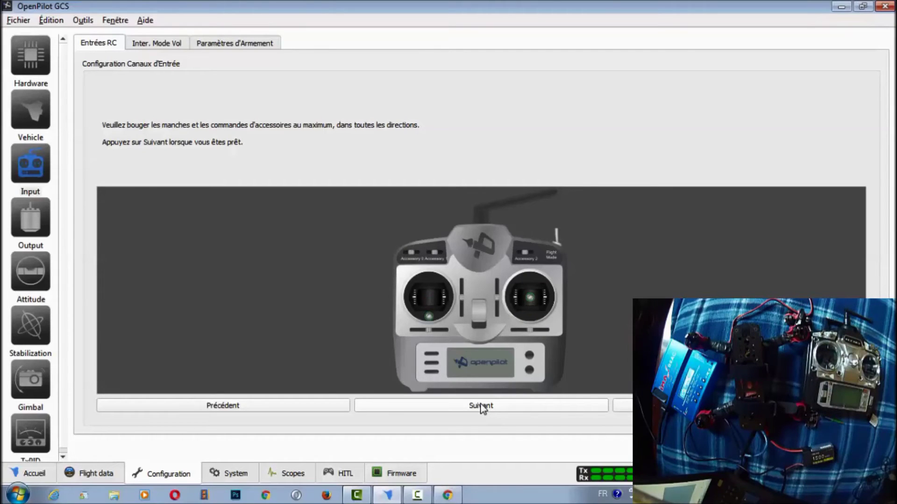
click(483, 406)
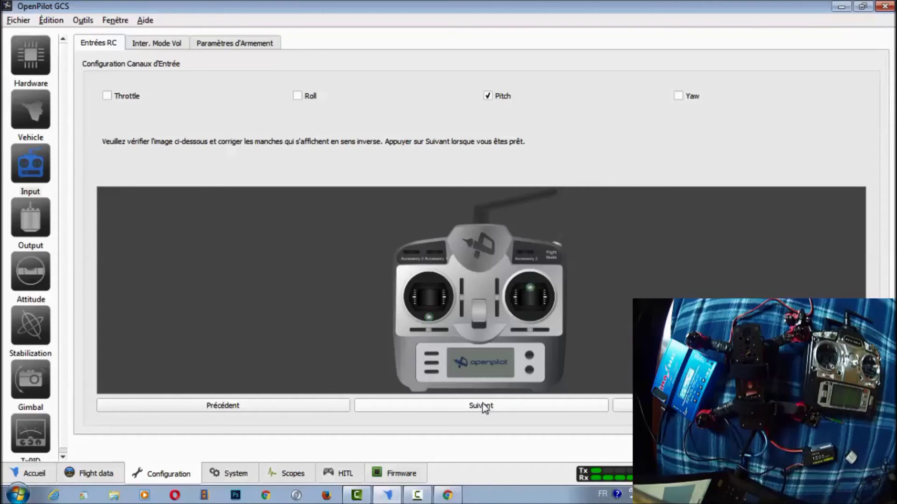
Check the stick directions, toggling the pitch inversion off and back on, and complete the transmitter wizard
click(488, 96)
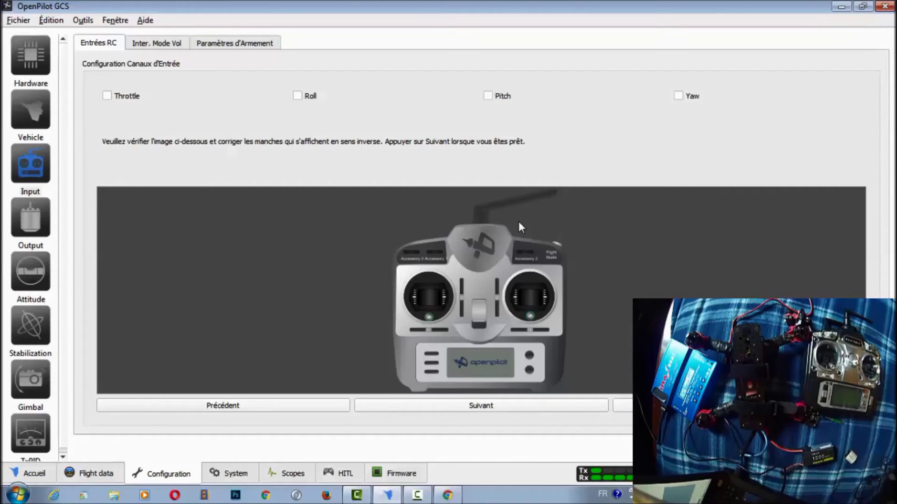
click(487, 97)
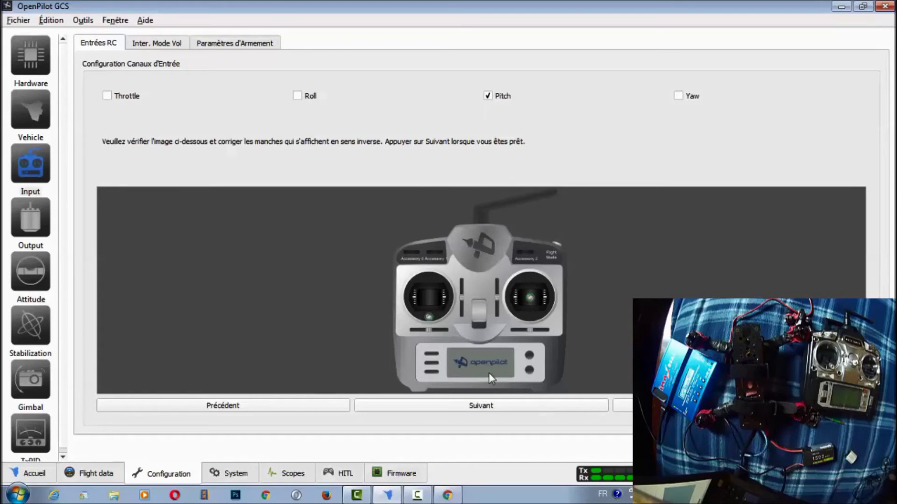
click(484, 408)
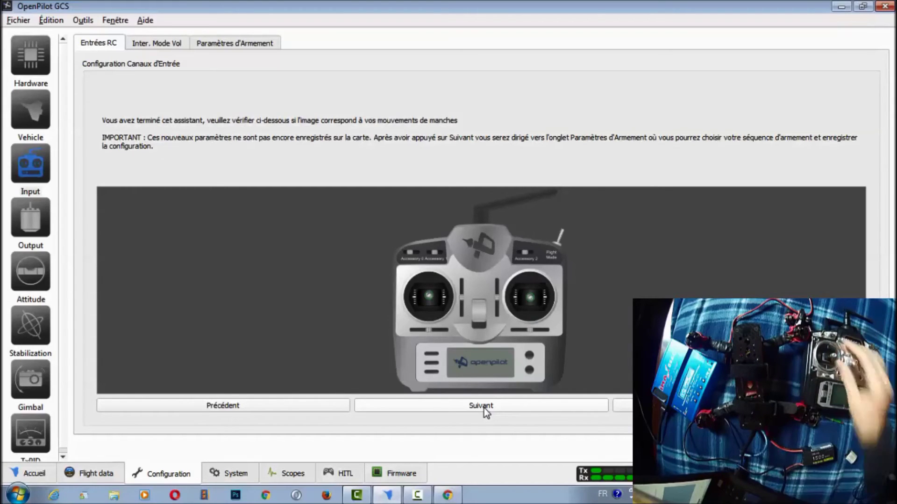
click(484, 408)
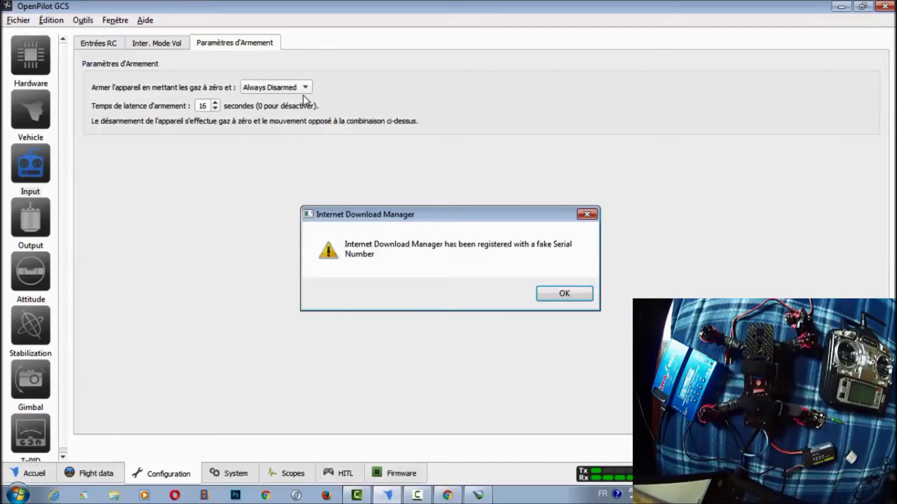
Dismiss the Internet Download Manager alert, set the arming gesture to Yaw Left and the arming timeout to 10 seconds
click(587, 215)
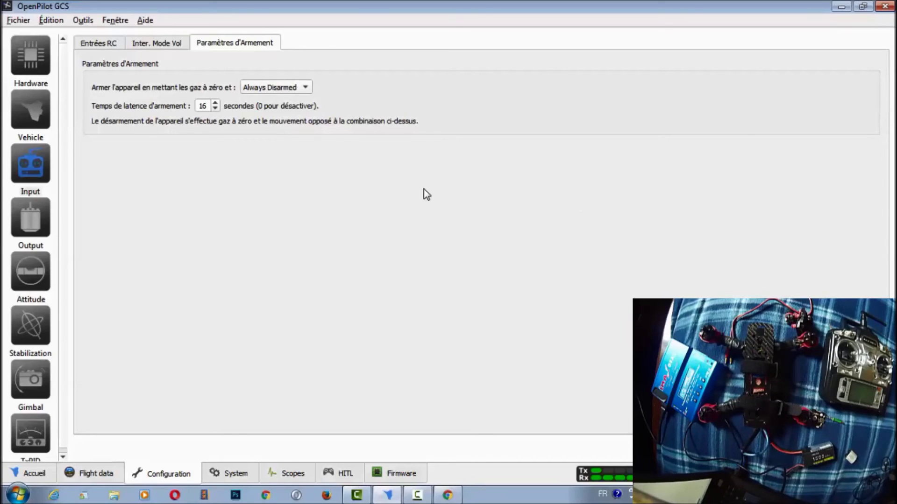
click(298, 92)
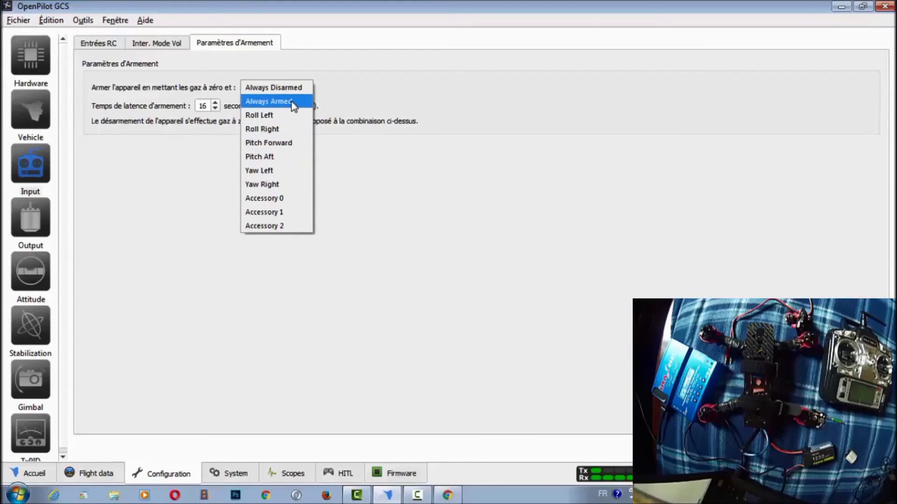
click(285, 170)
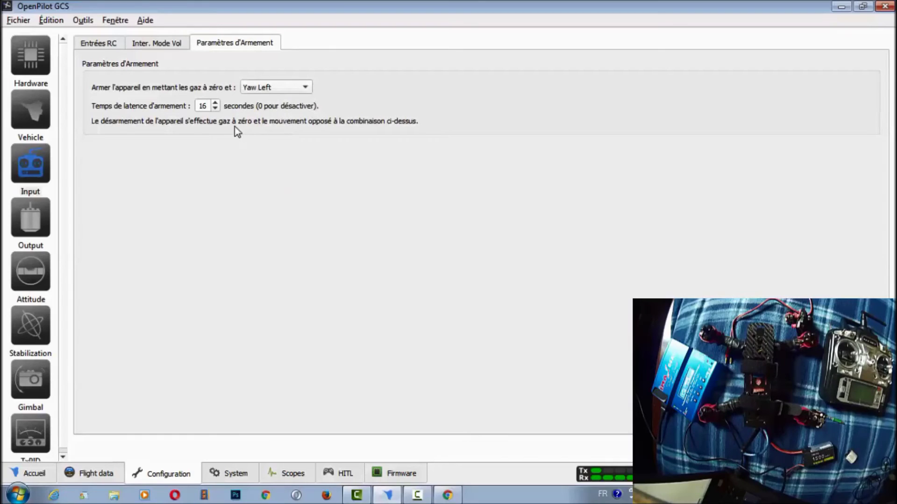
click(215, 108)
click(215, 108)
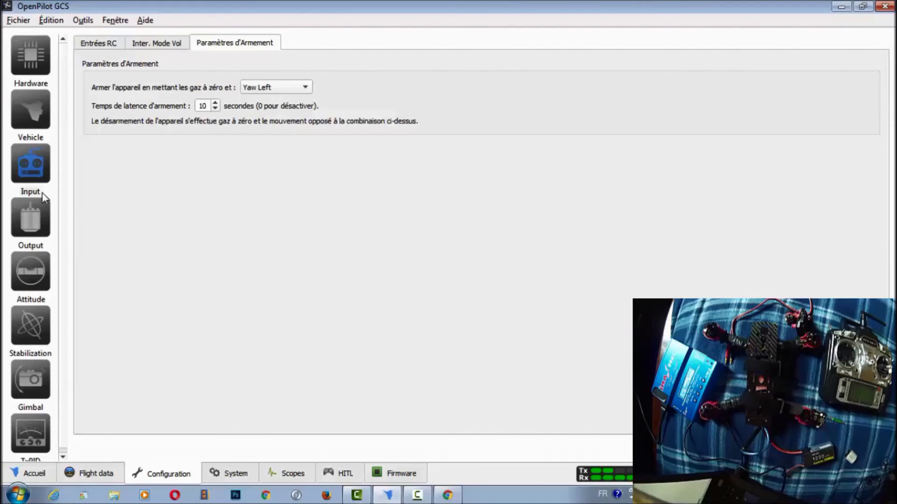
Review the output, attitude, stabilization, vehicle and input settings of the configured quadcopter
click(38, 217)
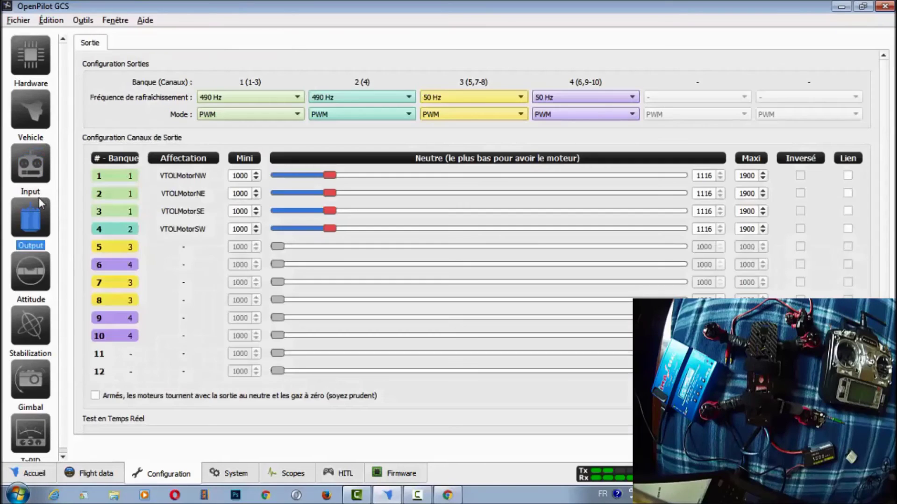
click(33, 262)
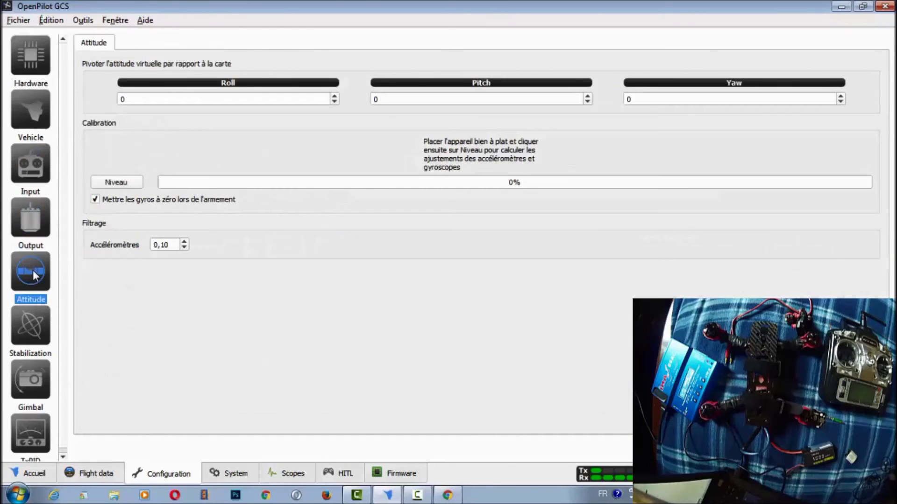
click(33, 316)
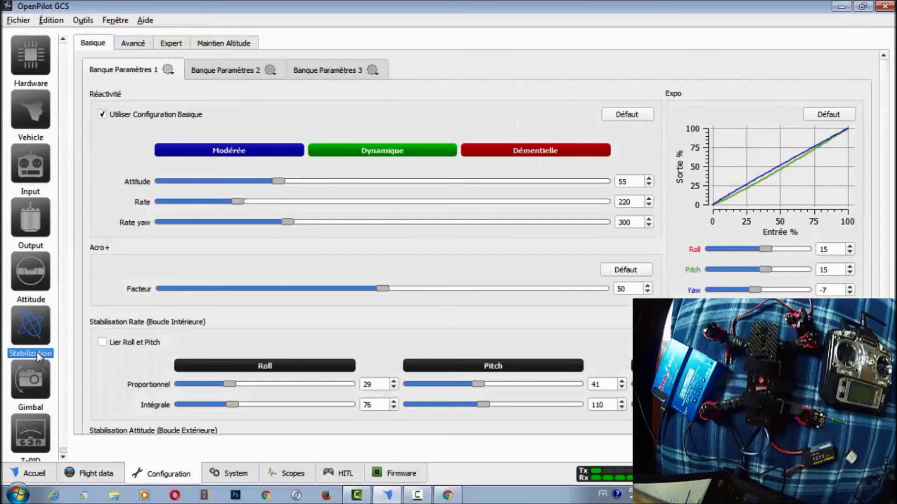
click(31, 108)
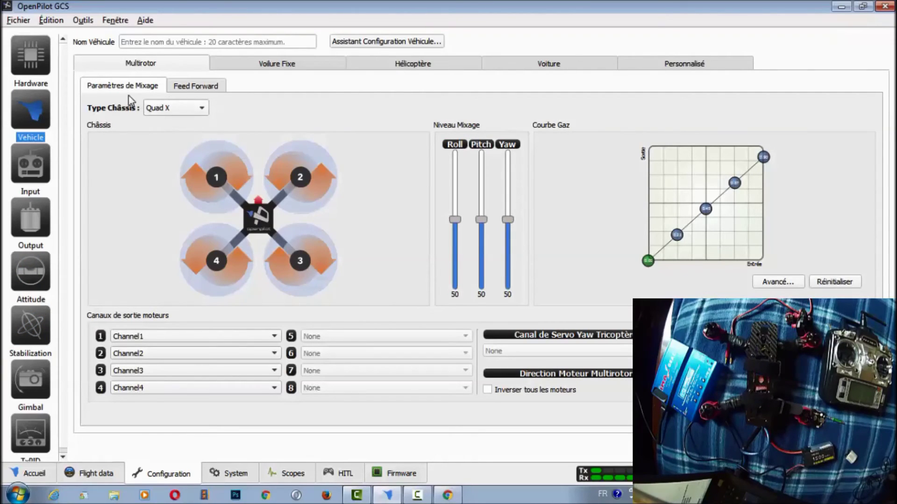
click(41, 162)
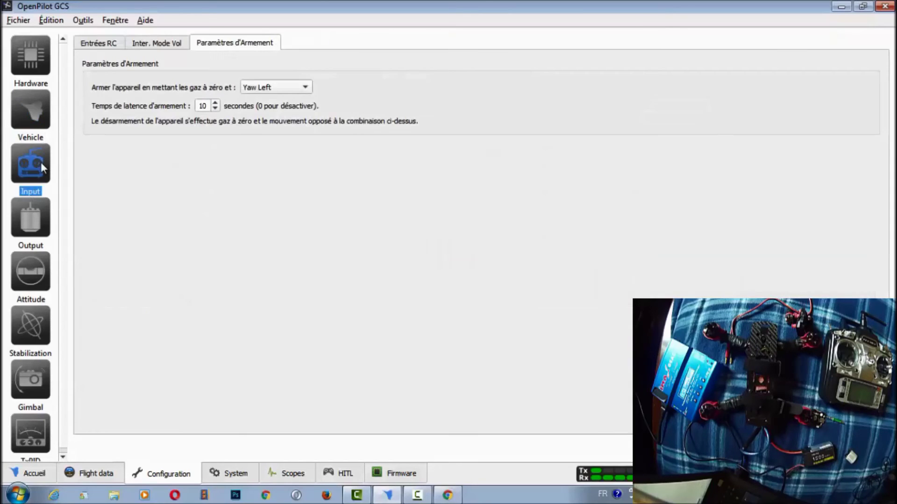
click(15, 217)
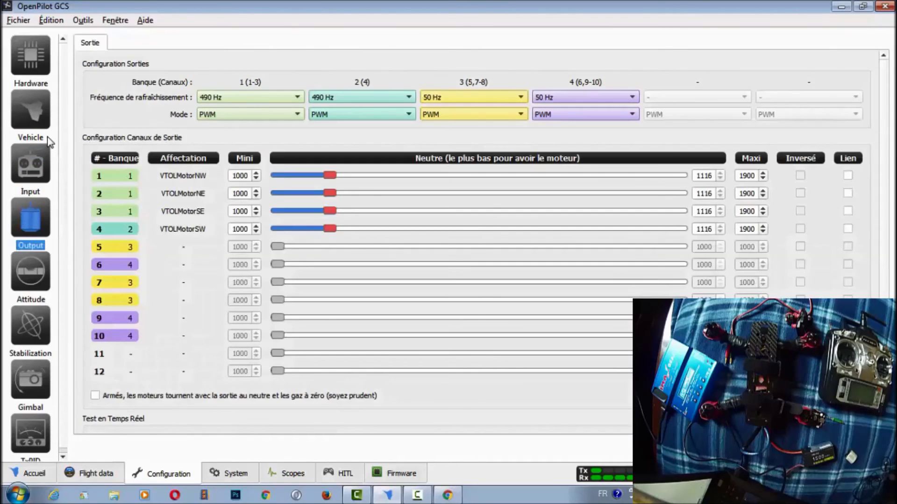
Reduce the number of flight modes to 1 in the flight mode switch settings of the transmitter input
click(25, 173)
click(149, 42)
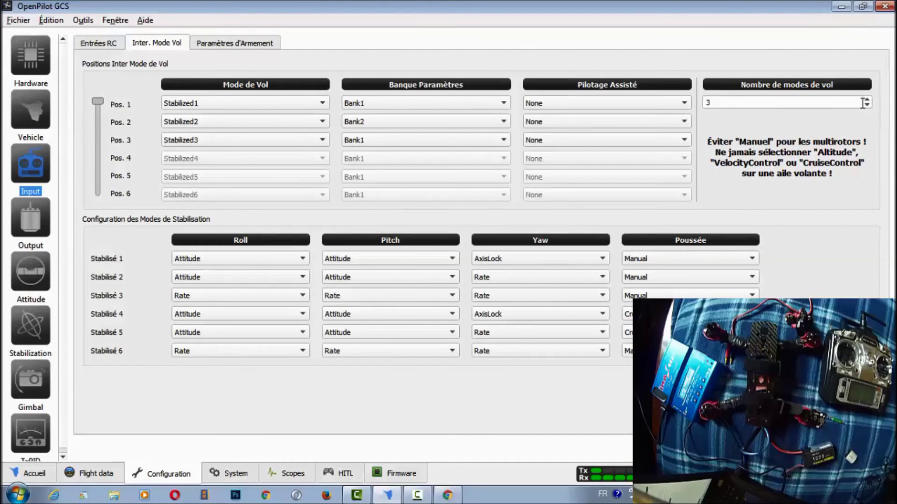
mouse_move(863, 103)
click(867, 107)
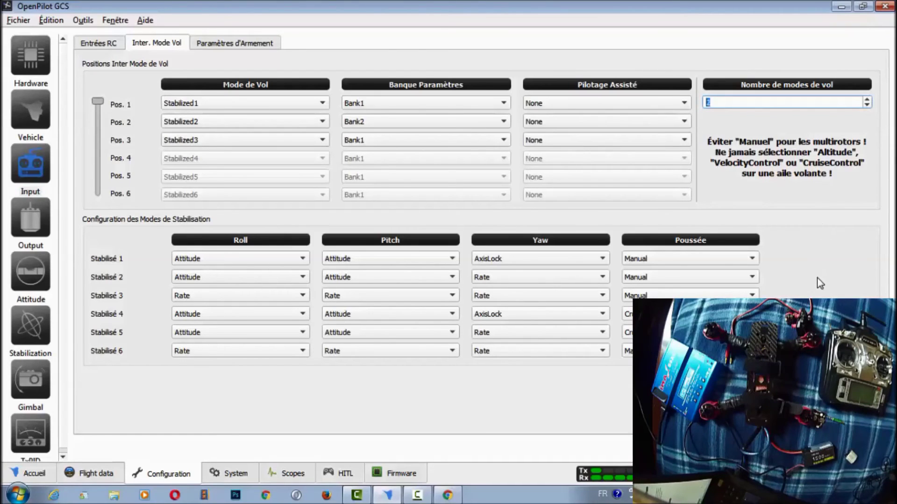
click(867, 106)
key(Tab)
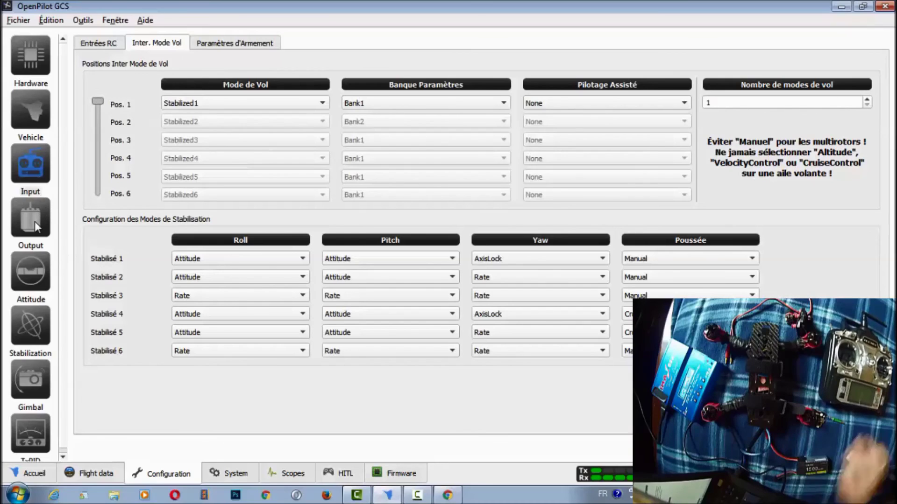
click(35, 262)
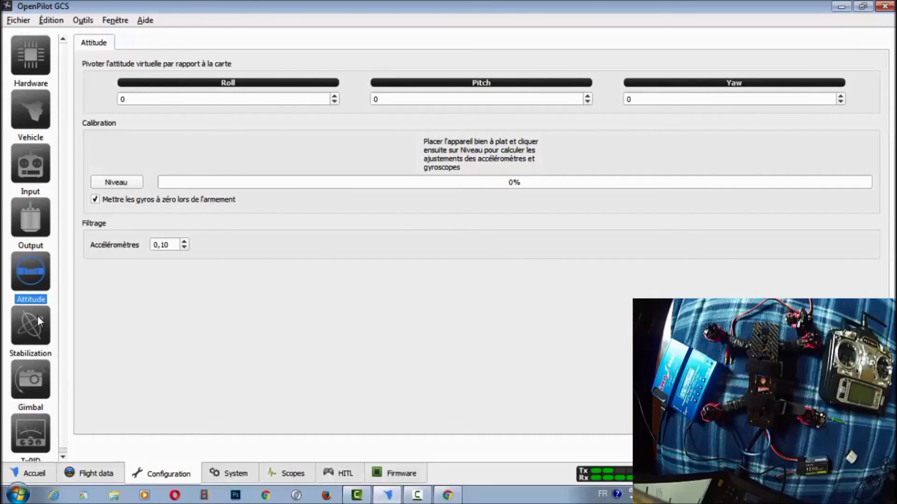
click(36, 154)
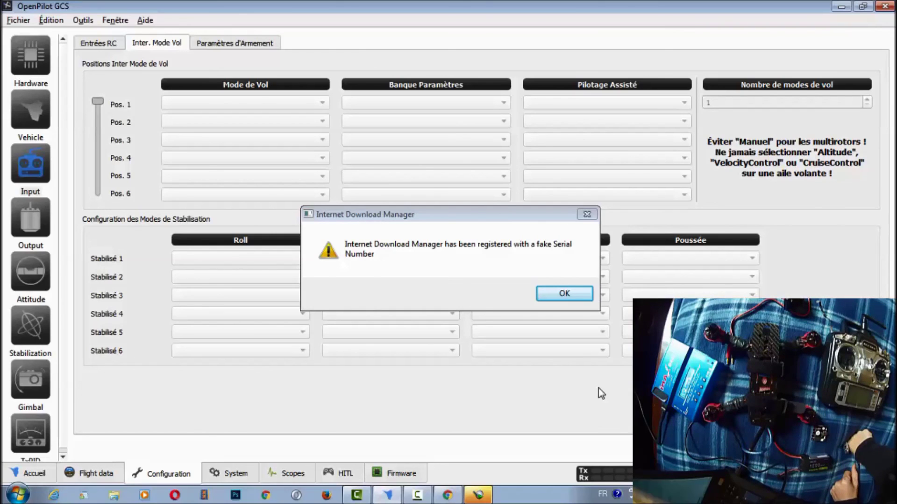
key(XF86MonBrightnessDown)
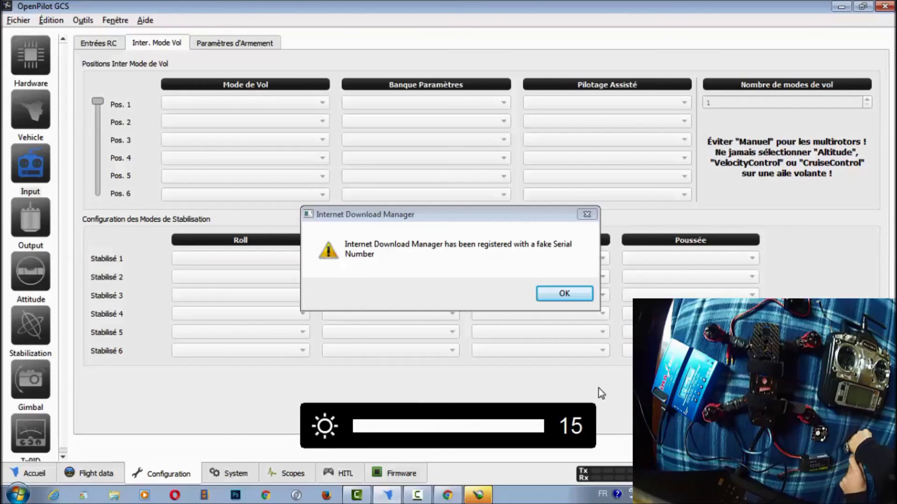